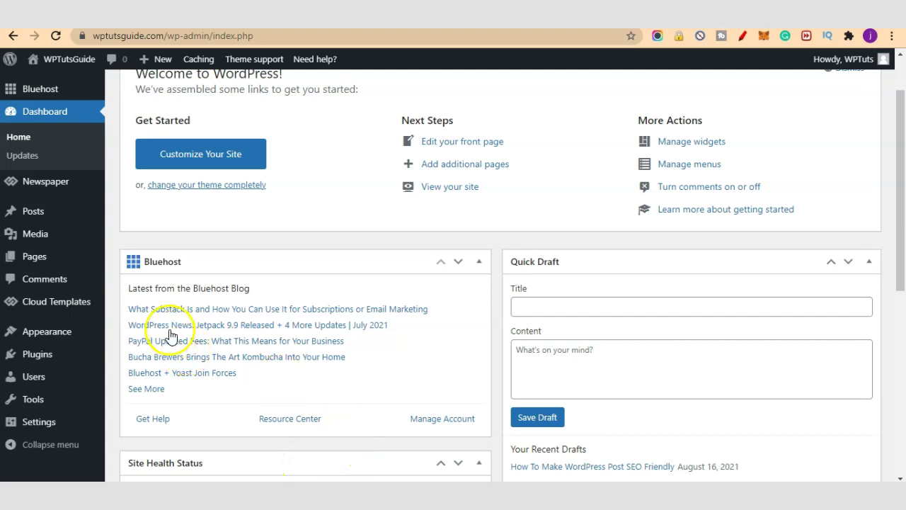
# - Open the site's Pages list in a new browser tab and look through the listed pages
pyautogui.moveTo(55, 262)
pyautogui.rightClick(153, 261)
pyautogui.click(186, 276)
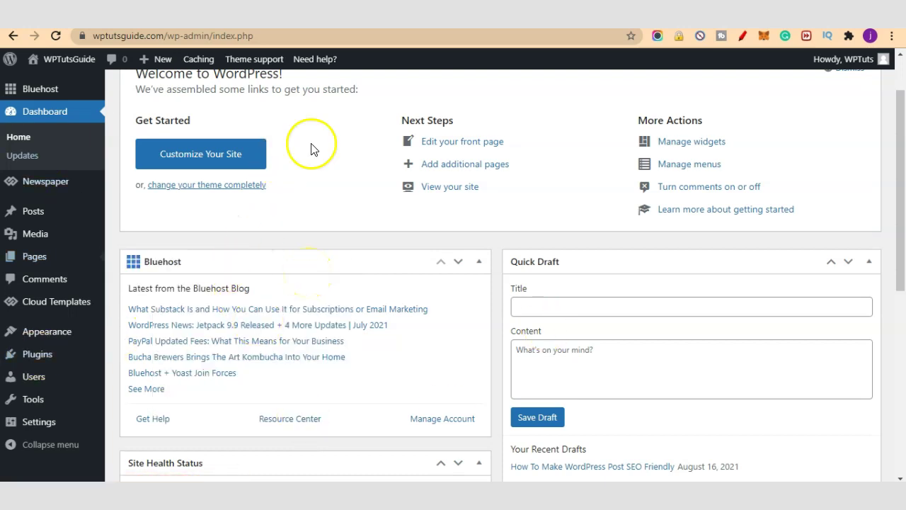
pyautogui.hotkey('ctrl', 'Tab')
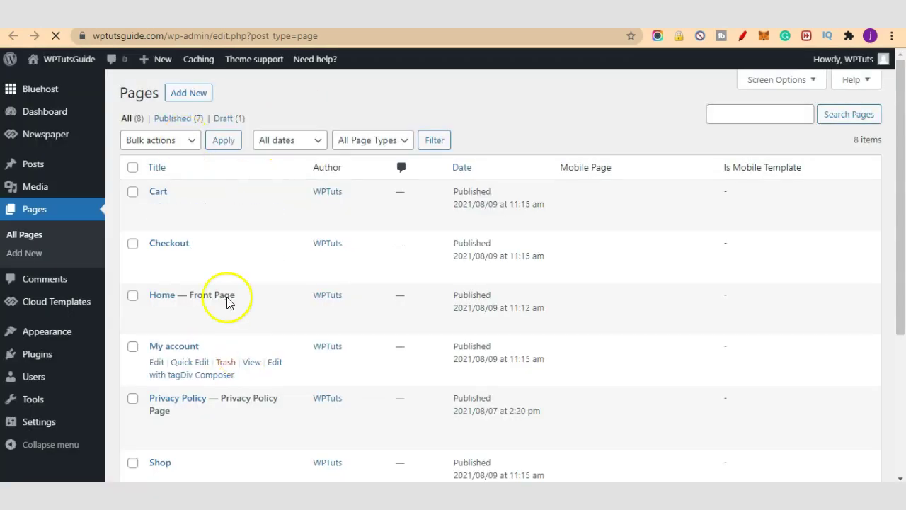
pyautogui.scroll(-1, 224, 207)
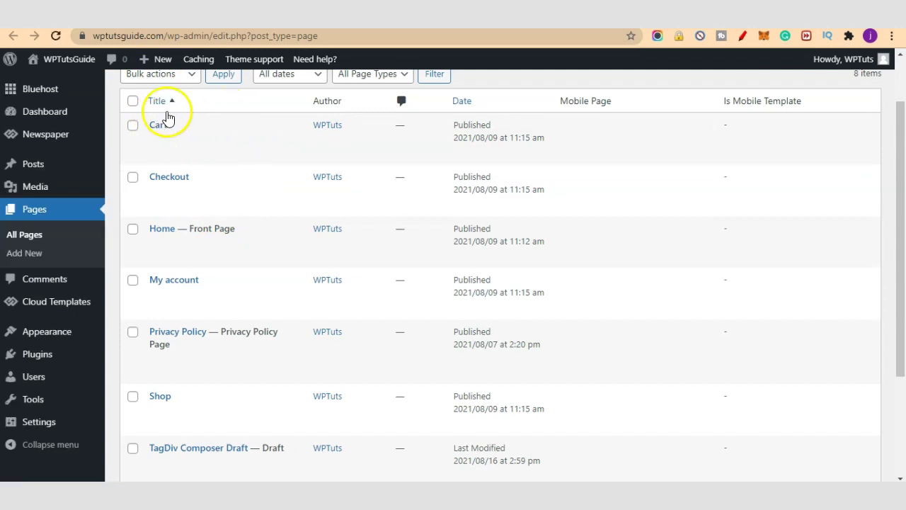
pyautogui.scroll(-3, 172, 222)
pyautogui.scroll(4, 172, 224)
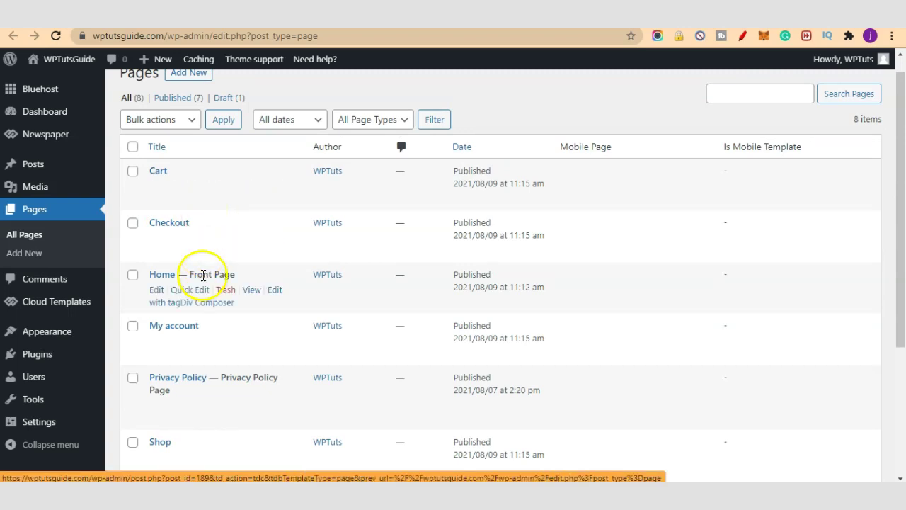
pyautogui.click(252, 241)
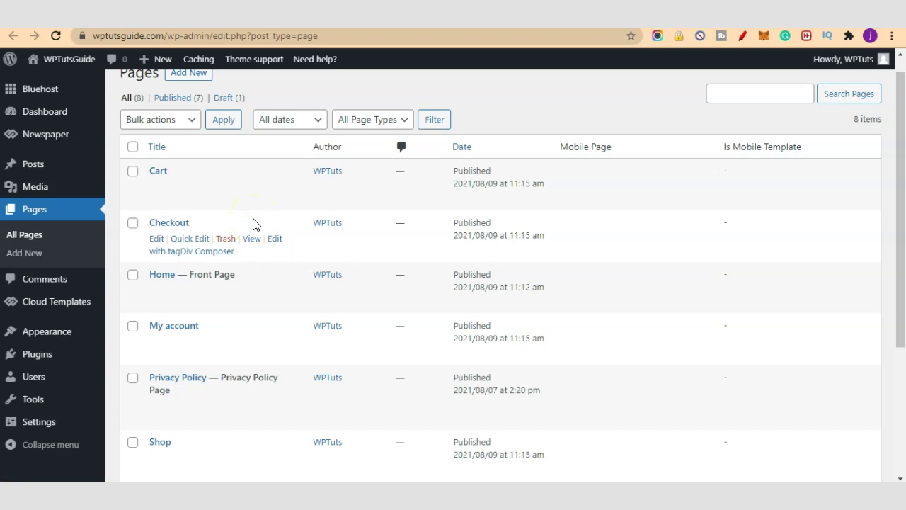
pyautogui.click(256, 233)
pyautogui.scroll(1, 257, 236)
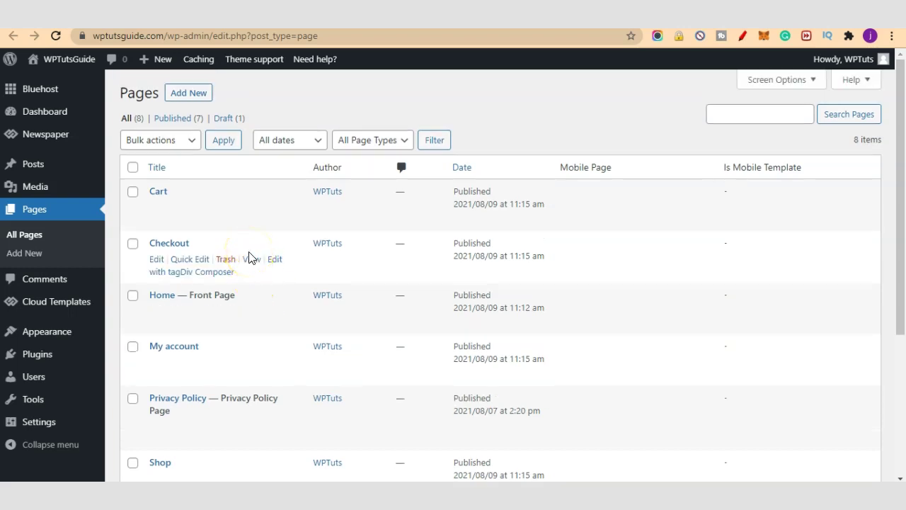
# - Go from the Bluehost home page to its shared hosting plans and look over the 12-month pricing section
pyautogui.moveTo(62, 95)
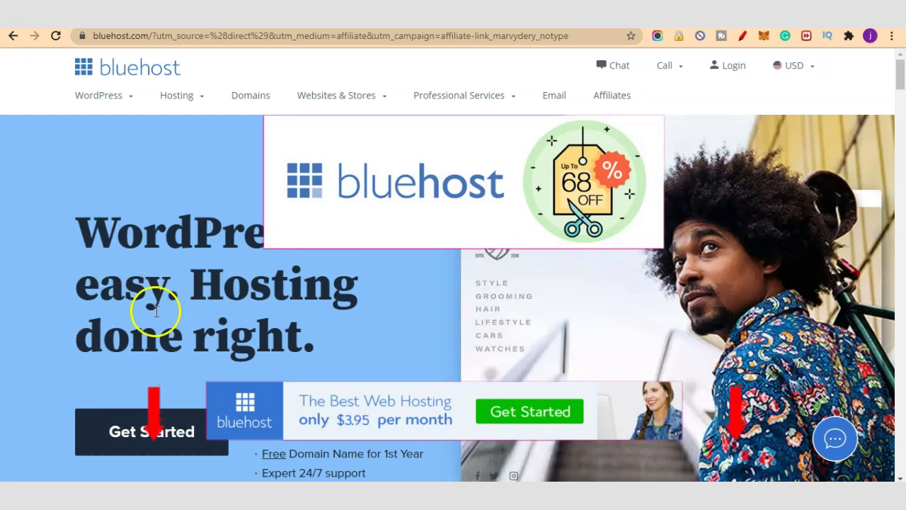
pyautogui.click(170, 459)
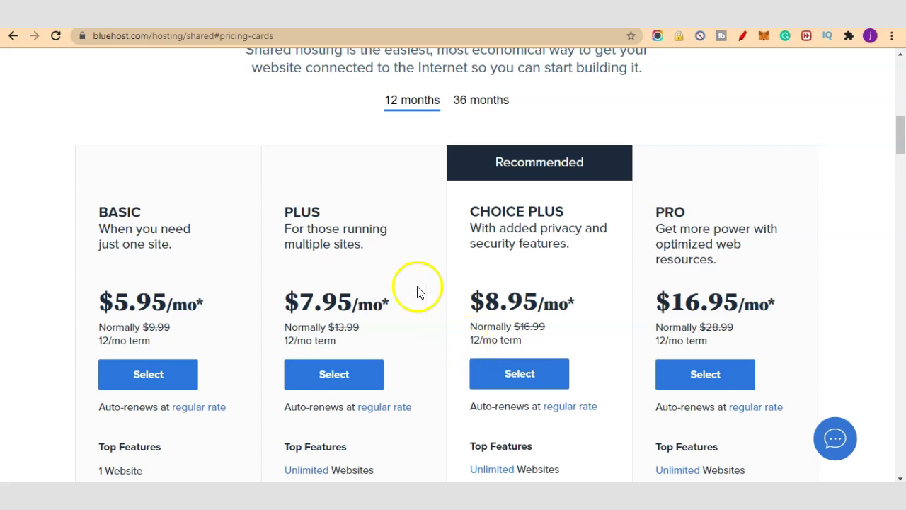
pyautogui.scroll(3, 418, 290)
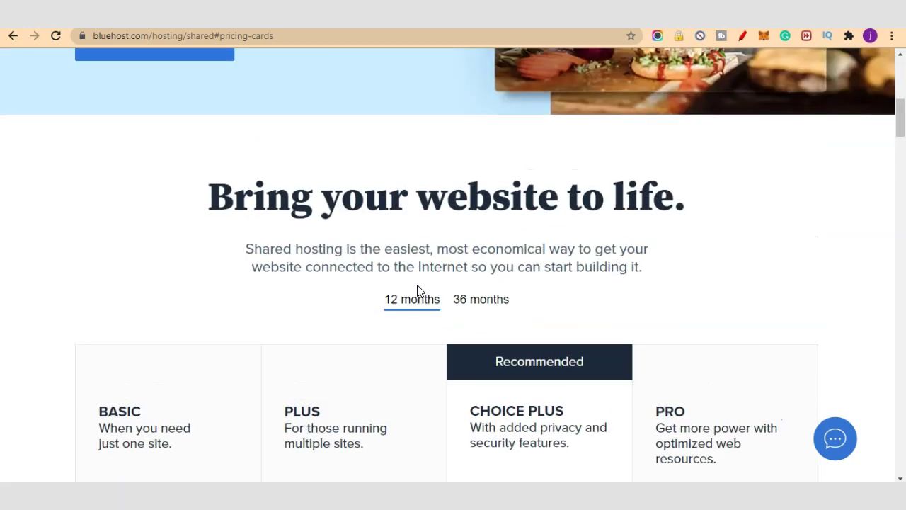
pyautogui.scroll(3, 417, 286)
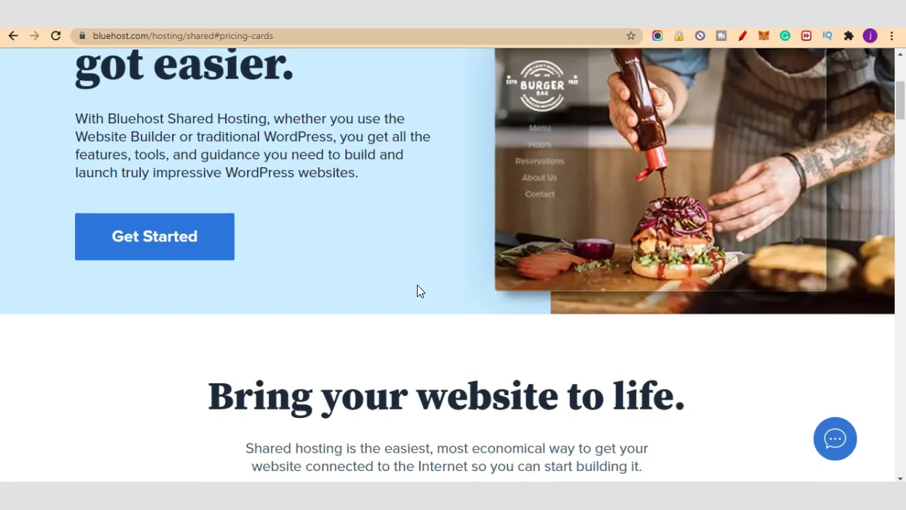
pyautogui.scroll(-3, 417, 291)
pyautogui.scroll(-3, 417, 290)
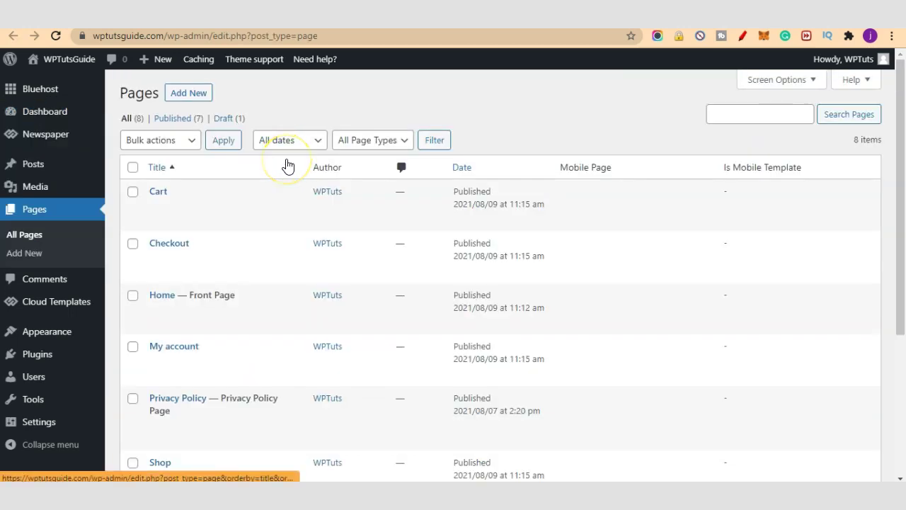
pyautogui.moveTo(277, 202)
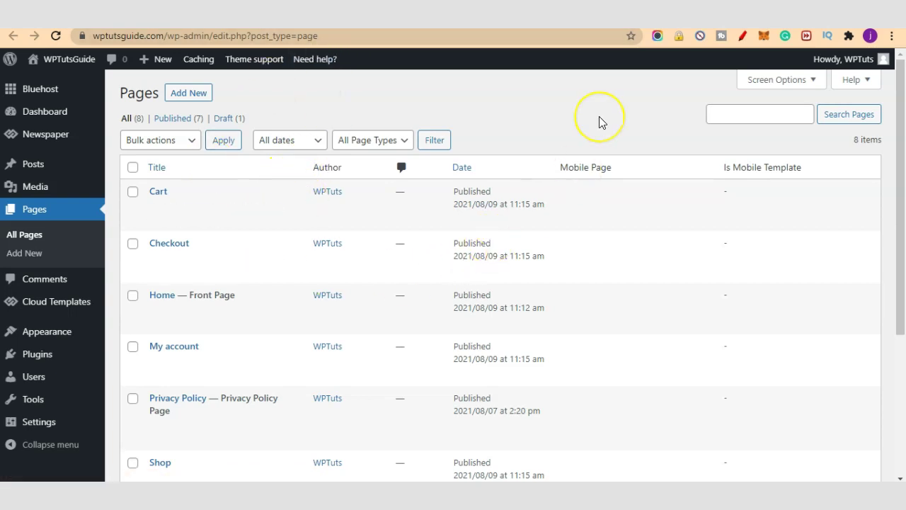
pyautogui.click(558, 111)
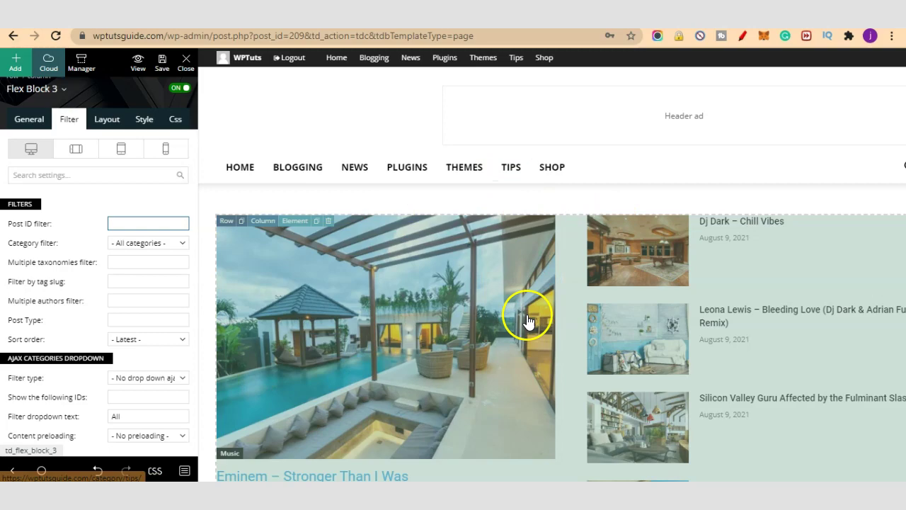
# - In the tagDiv Composer tab, examine the Post ID filter of Flex Block 3 and the posts shown in the page preview
pyautogui.scroll(-1, 405, 266)
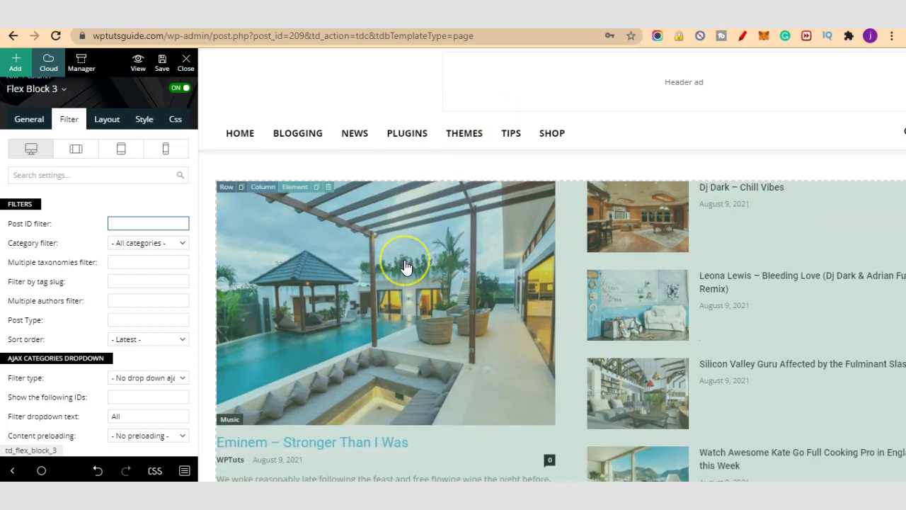
pyautogui.scroll(-5, 404, 264)
pyautogui.scroll(3, 432, 233)
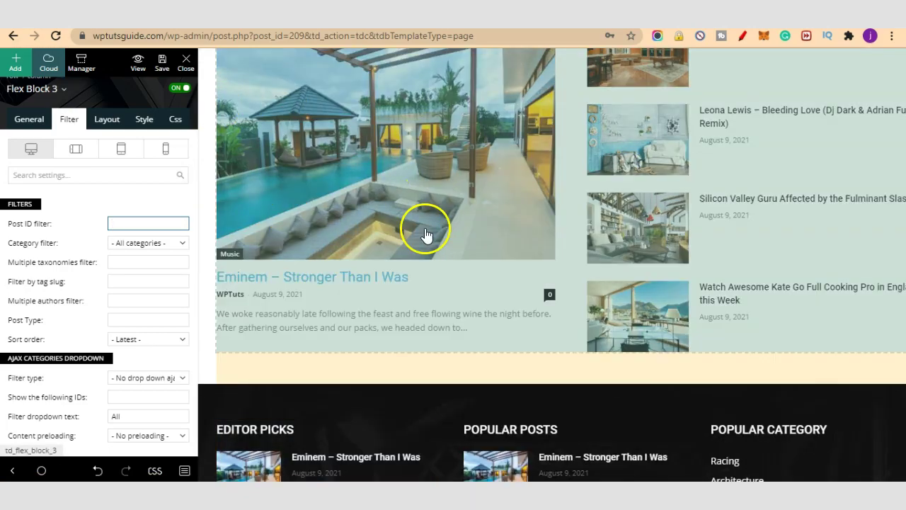
pyautogui.scroll(2, 430, 200)
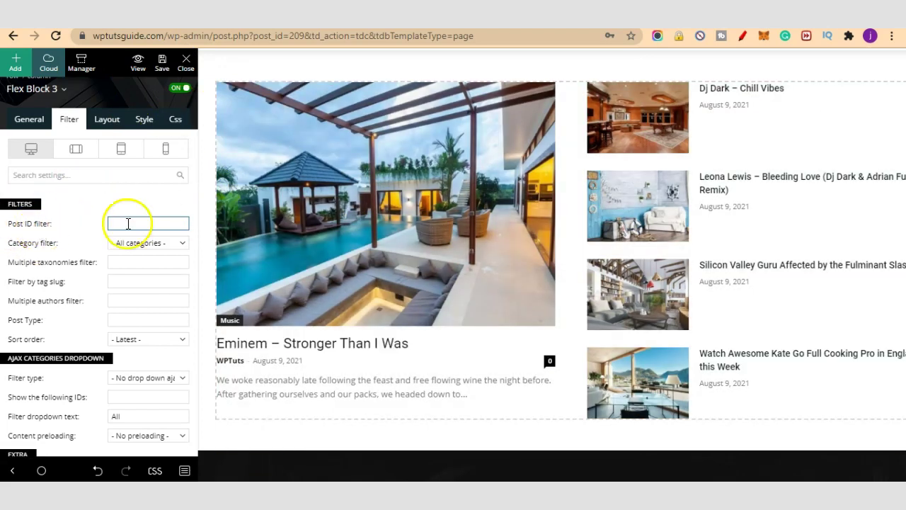
pyautogui.scroll(-1, 701, 240)
pyautogui.scroll(-5, 701, 241)
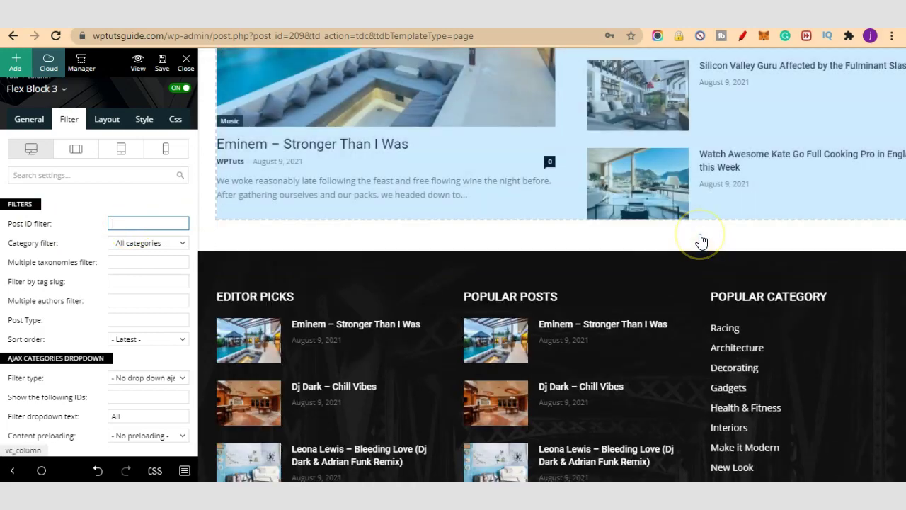
pyautogui.scroll(3, 700, 241)
pyautogui.scroll(5, 602, 248)
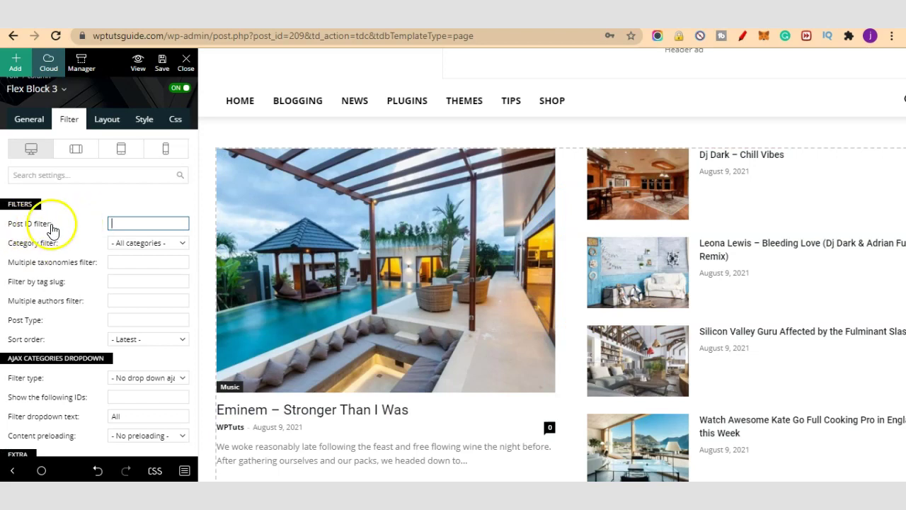
pyautogui.click(61, 225)
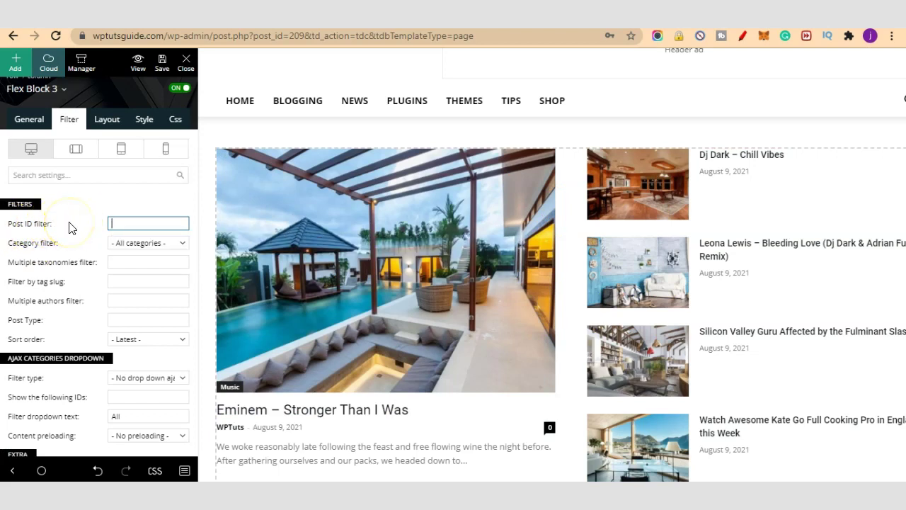
pyautogui.click(669, 287)
pyautogui.scroll(1, 669, 287)
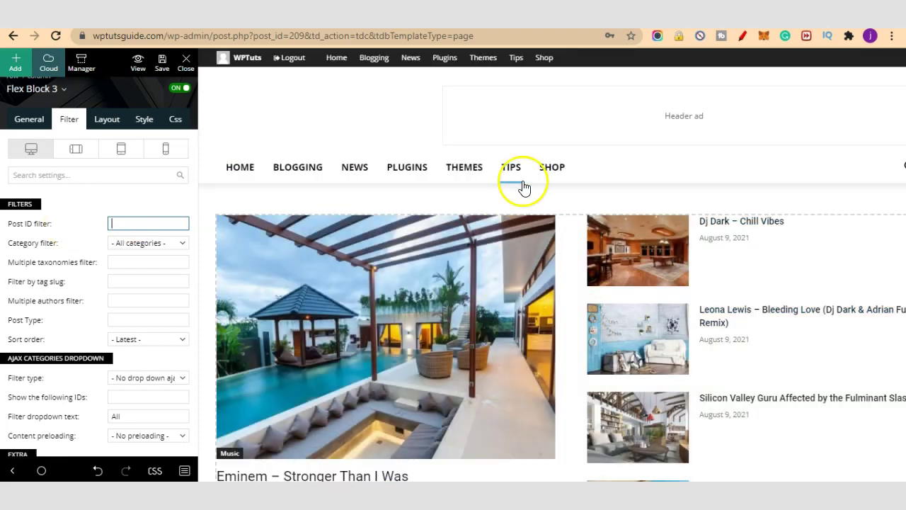
pyautogui.click(591, 202)
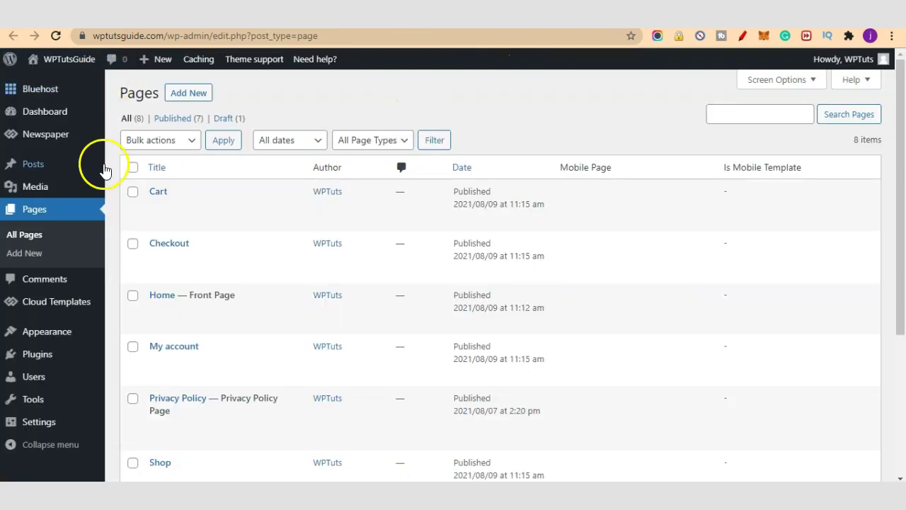
pyautogui.moveTo(121, 92); pyautogui.dragTo(168, 101)
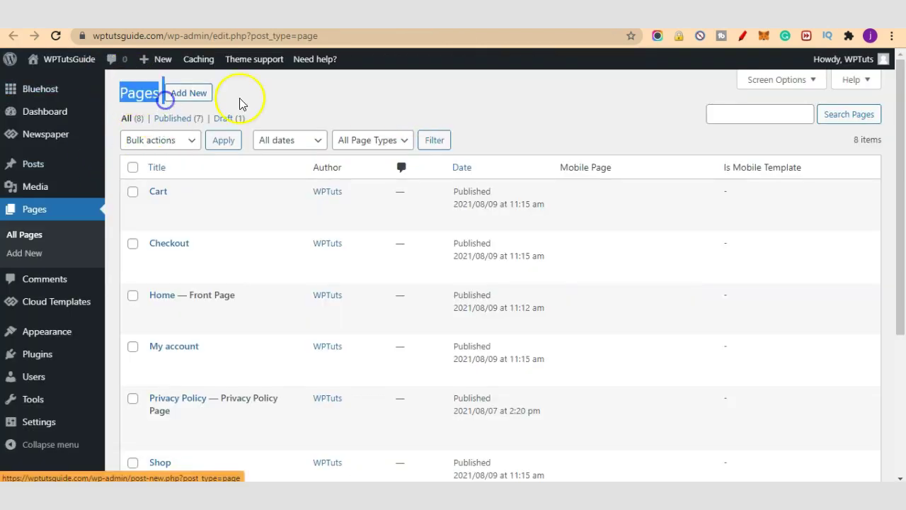
pyautogui.click(298, 99)
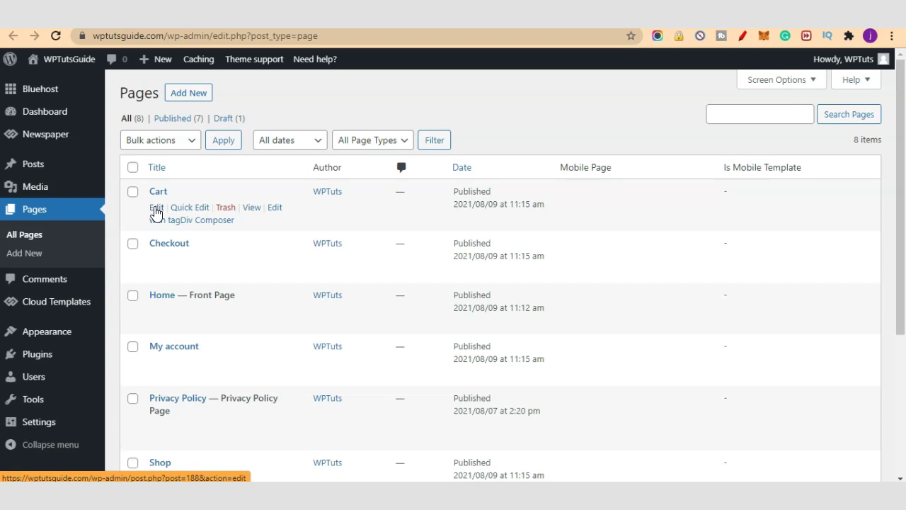
# - Open the Cart page's edit screen in a new browser tab from the Pages list
pyautogui.click(155, 211)
pyautogui.rightClick(159, 208)
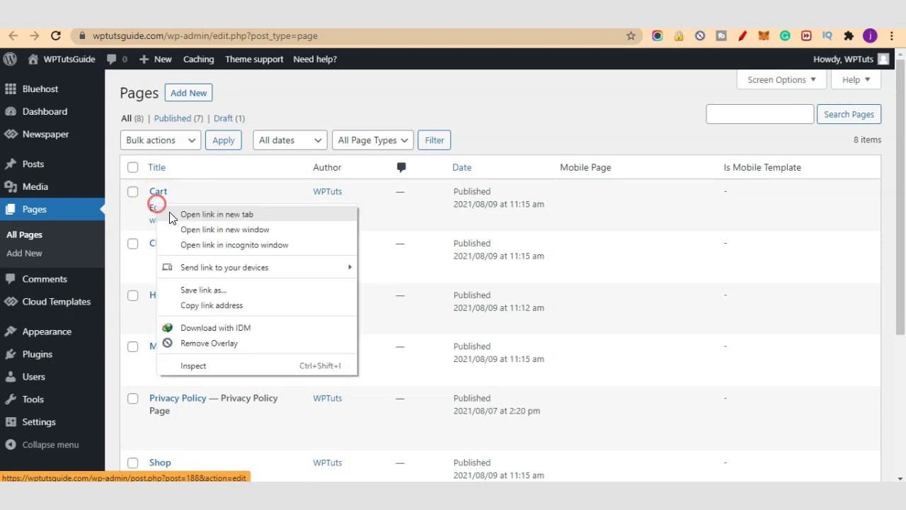
pyautogui.click(172, 215)
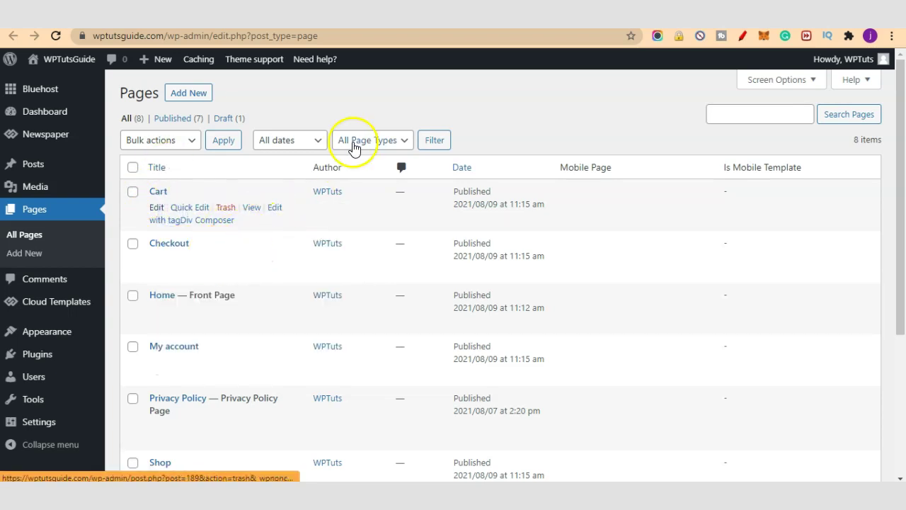
pyautogui.click(165, 207)
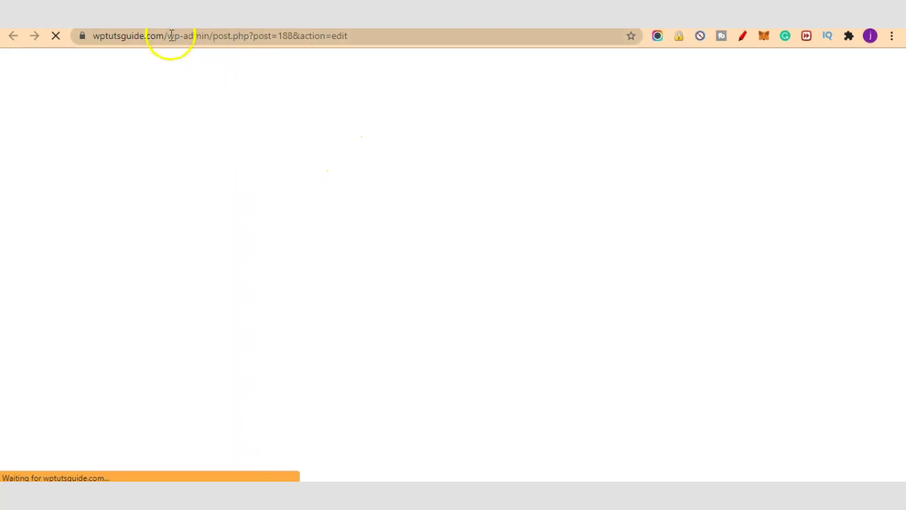
# - Locate the post ID in the address of the Cart page's edit screen and mark it with the red pencil annotation tool
pyautogui.moveTo(93, 36); pyautogui.dragTo(380, 45)
pyautogui.click(293, 41)
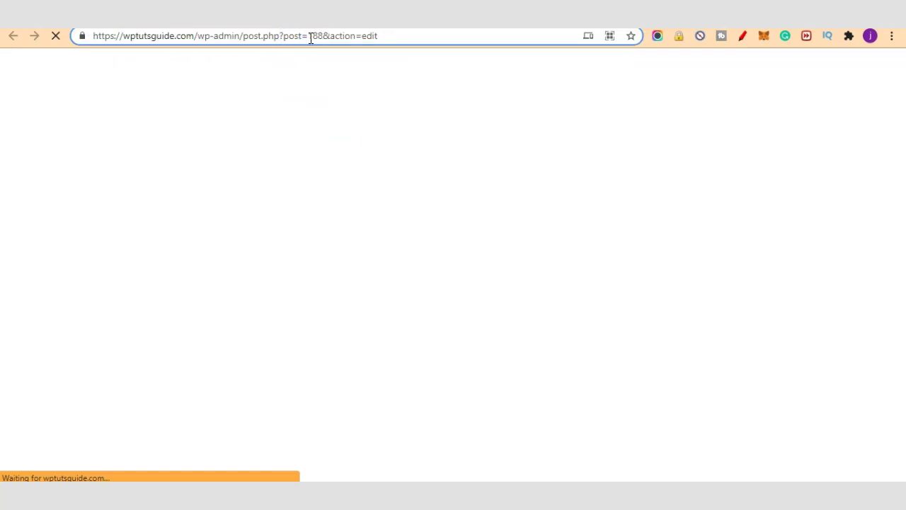
pyautogui.doubleClick(312, 36)
pyautogui.click(417, 35)
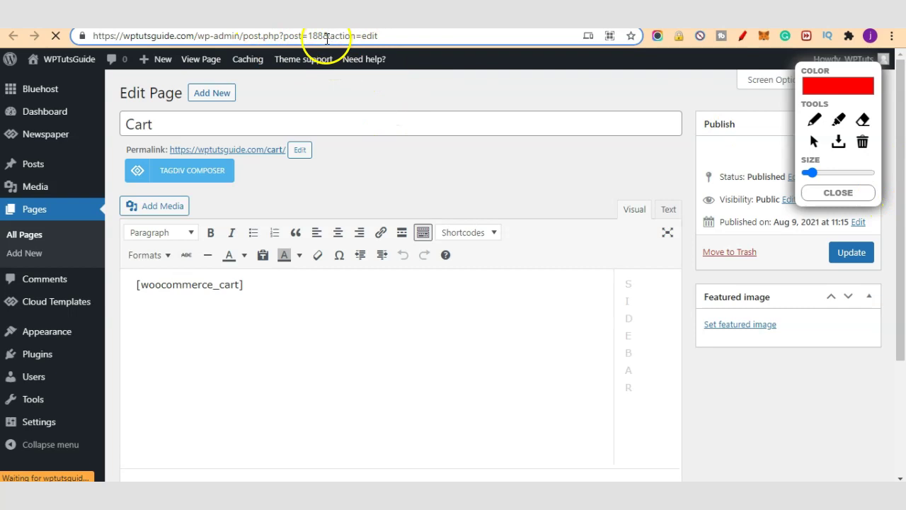
pyautogui.click(814, 120)
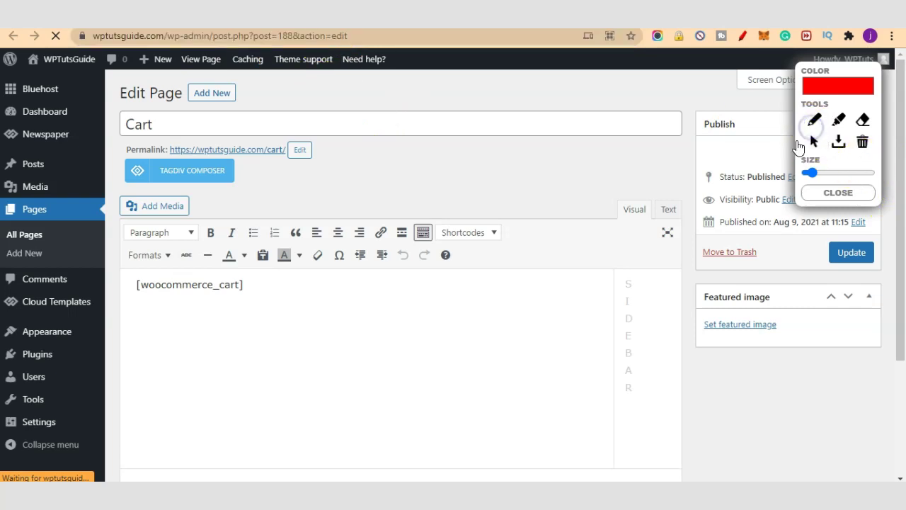
pyautogui.moveTo(522, 110); pyautogui.dragTo(285, 40)
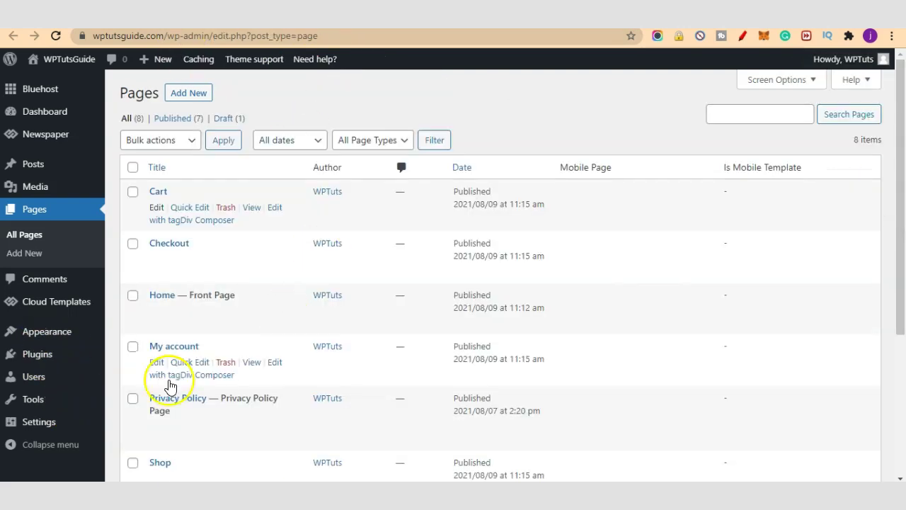
# - Open the page for adding new plugins in a new browser tab
pyautogui.moveTo(45, 358)
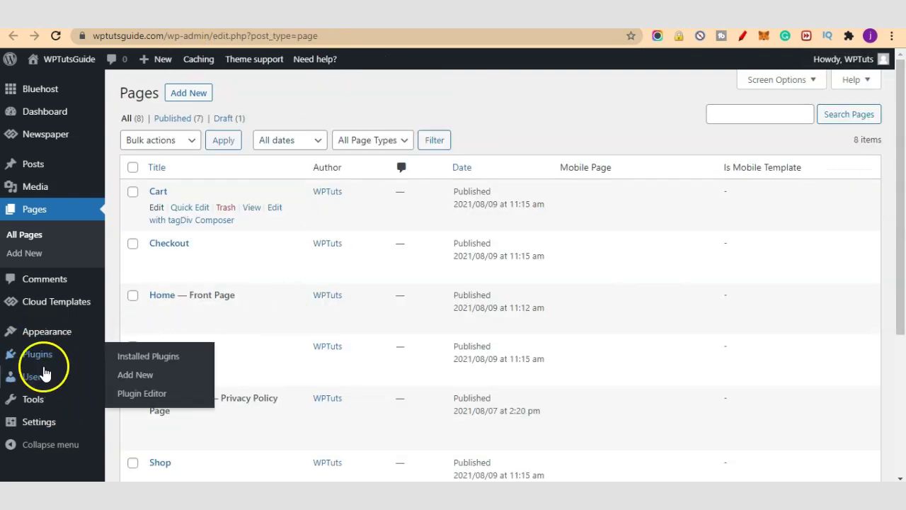
pyautogui.rightClick(127, 374)
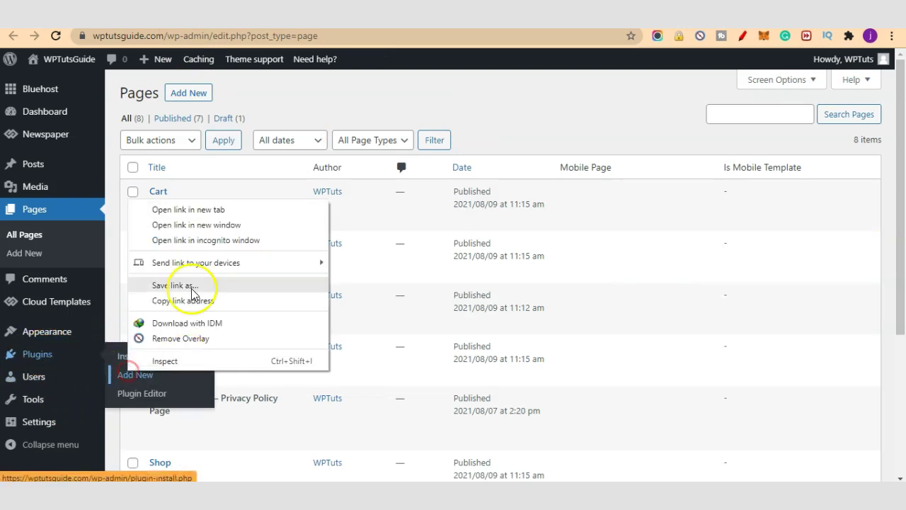
pyautogui.click(212, 208)
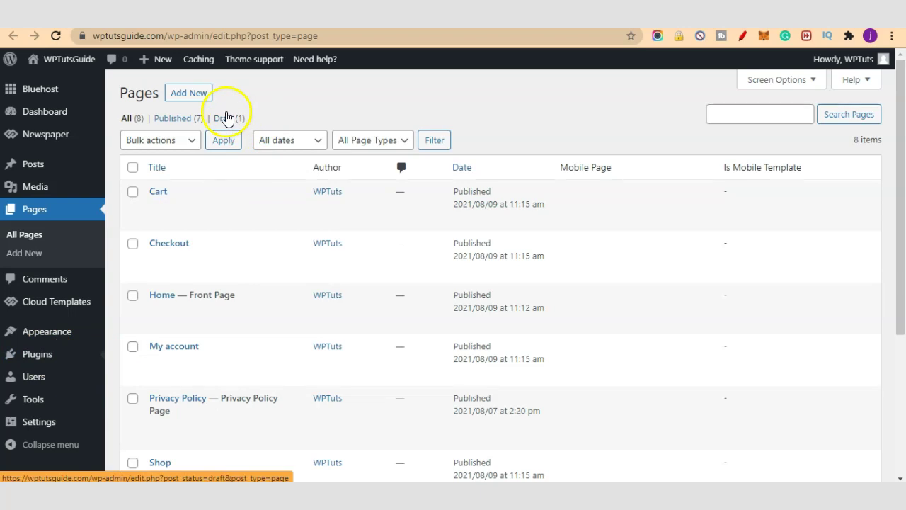
# - Search the plugin directory for "show id"
pyautogui.moveTo(245, 352)
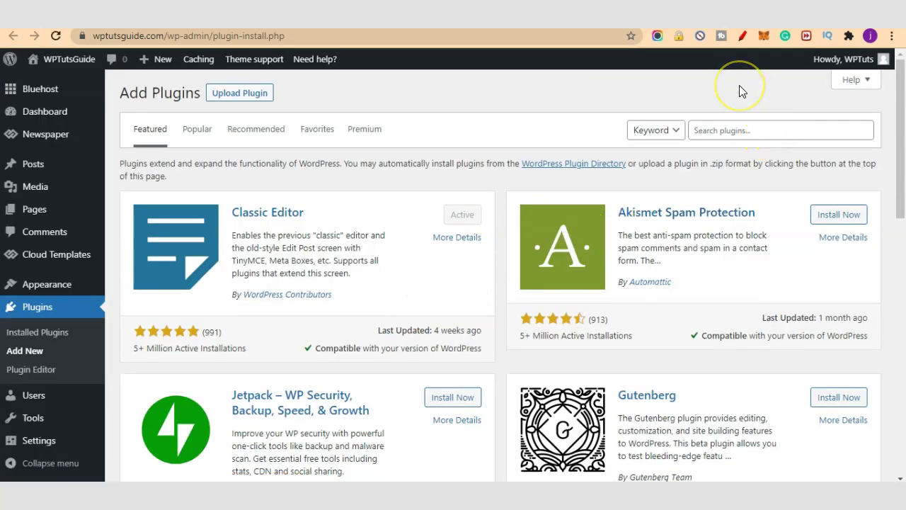
pyautogui.click(742, 133)
pyautogui.click(720, 136)
pyautogui.write('show id')
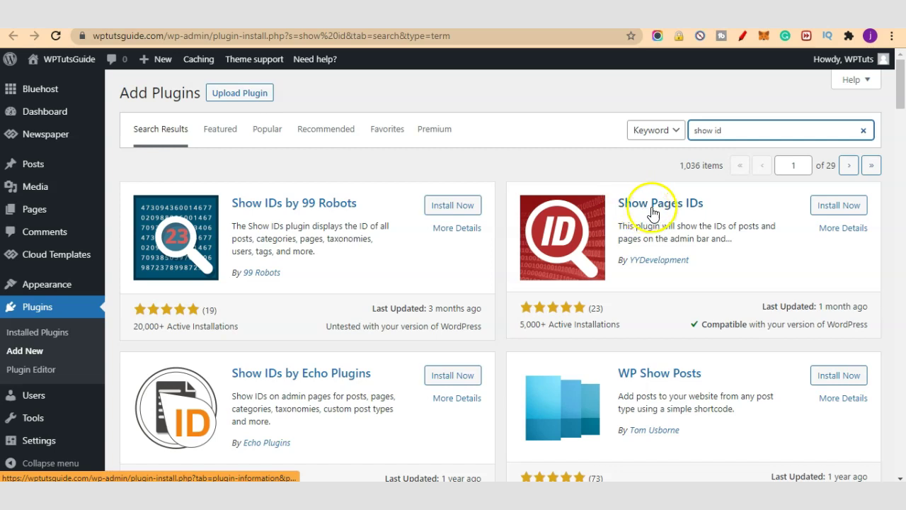
# - Install and activate the Show Pages IDs plugin by YYDevelopment from the search results
pyautogui.click(844, 207)
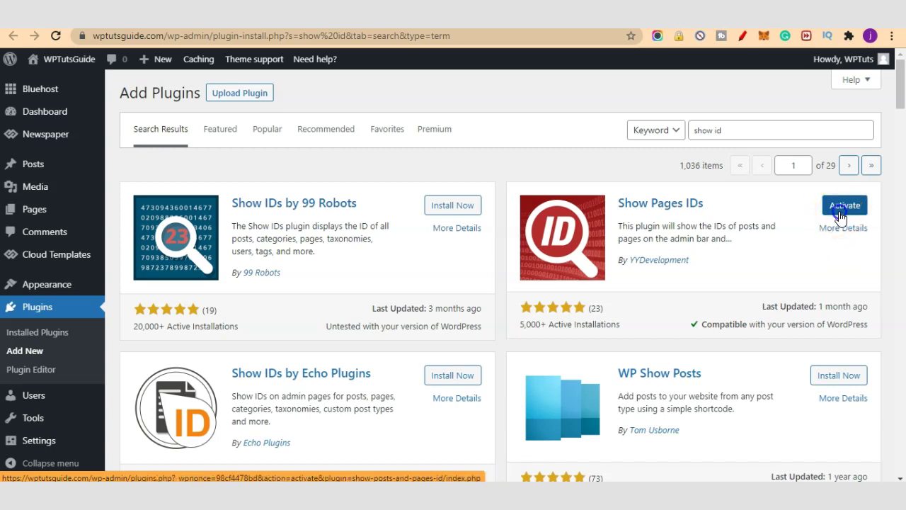
pyautogui.click(840, 213)
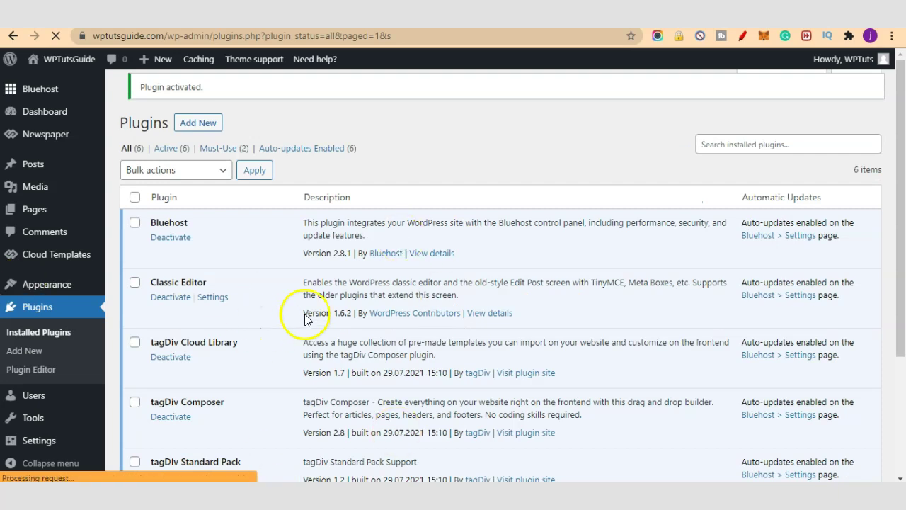
# - Return to the list of all pages and reload it to apply the newly activated plugin
pyautogui.click(34, 209)
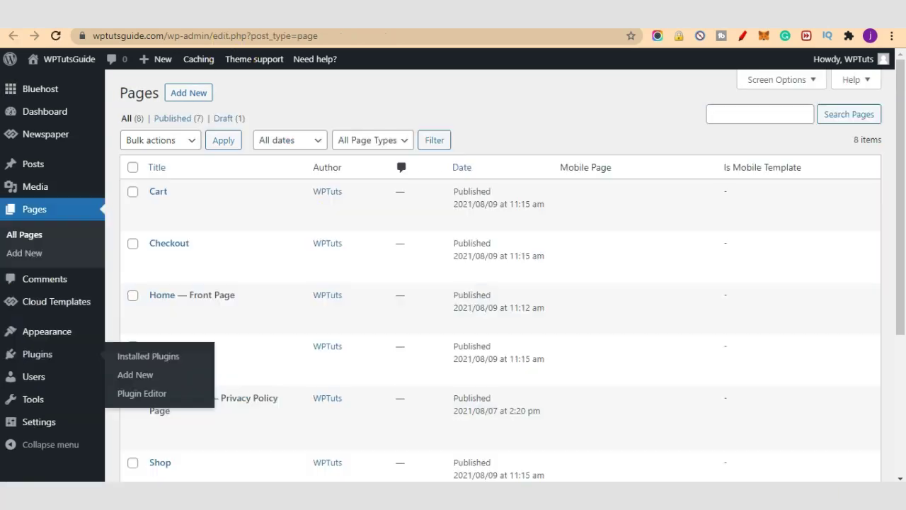
pyautogui.scroll(-1, 527, 304)
pyautogui.scroll(1, 528, 309)
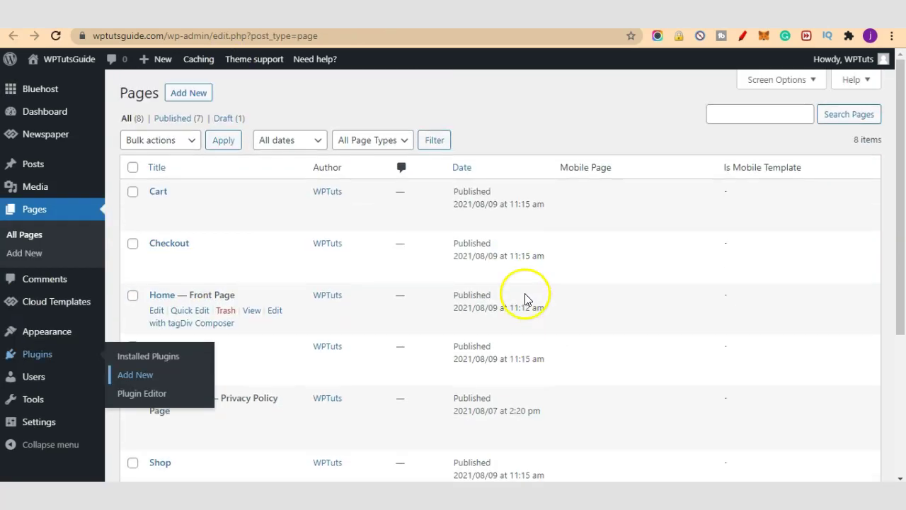
pyautogui.scroll(-1, 436, 309)
pyautogui.scroll(1, 430, 310)
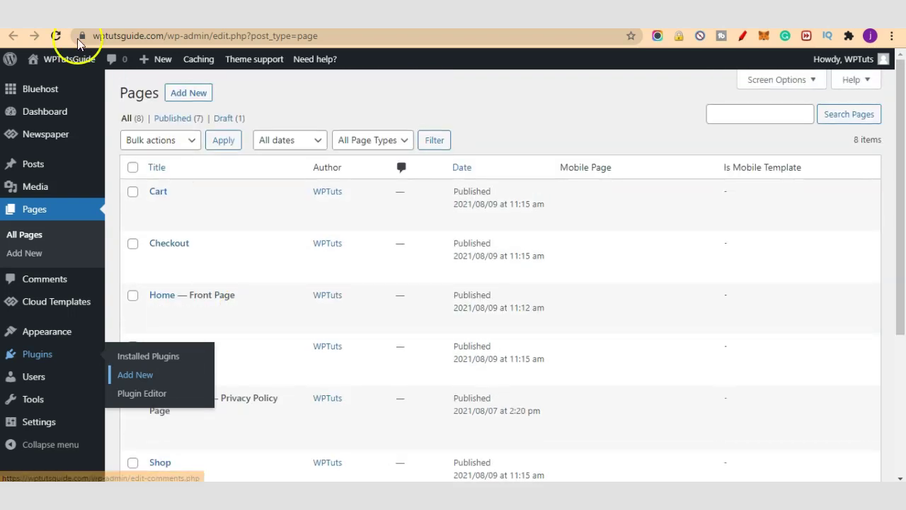
pyautogui.click(56, 37)
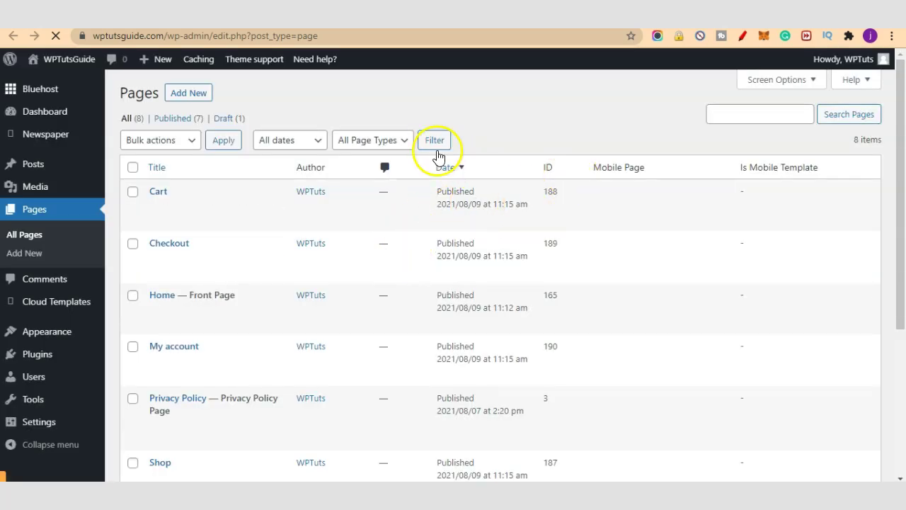
# - Examine the ID column in the Pages list for every page, from Cart down to Thank You
pyautogui.scroll(-1, 352, 262)
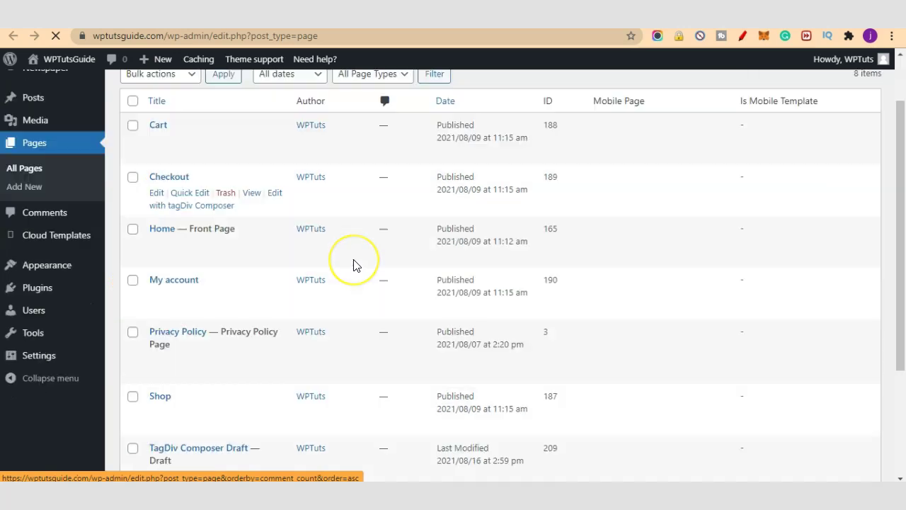
pyautogui.scroll(1, 352, 265)
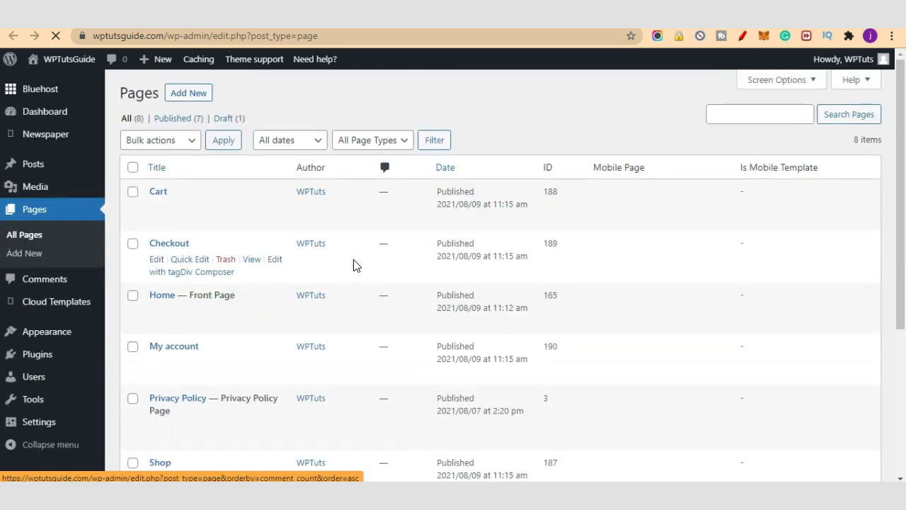
pyautogui.click(544, 167)
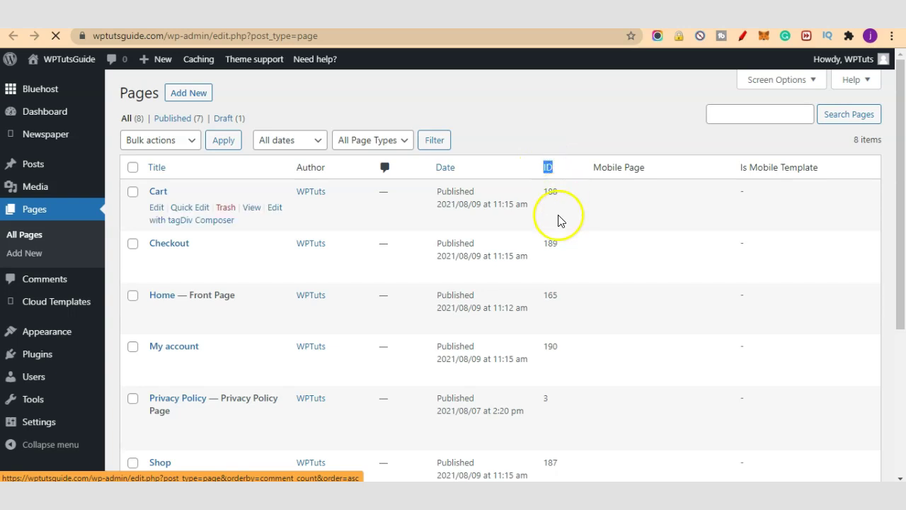
pyautogui.scroll(-1, 559, 205)
pyautogui.scroll(-2, 551, 291)
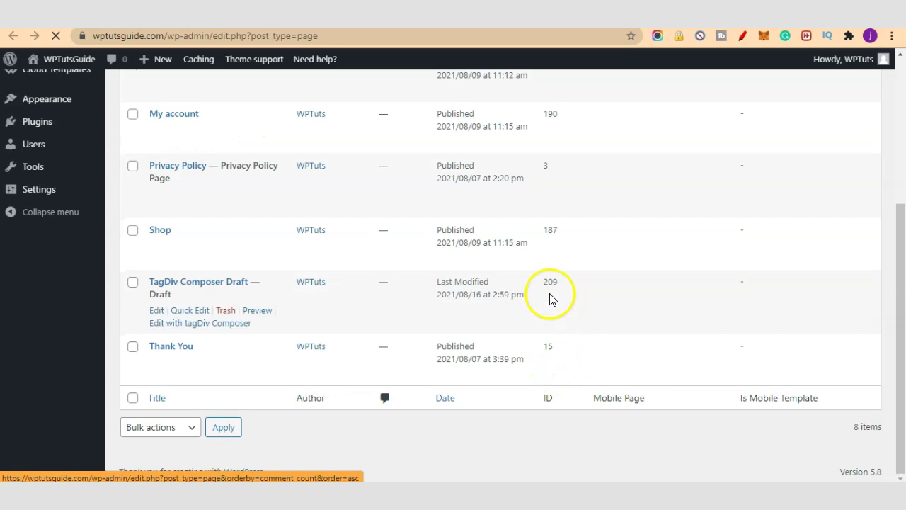
pyautogui.scroll(2, 552, 298)
pyautogui.scroll(1, 551, 298)
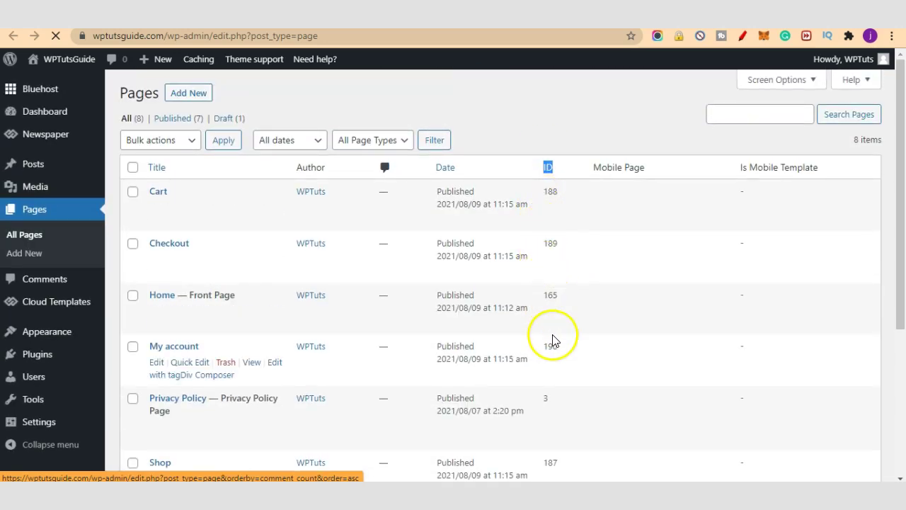
pyautogui.scroll(-1, 616, 261)
pyautogui.scroll(1, 635, 293)
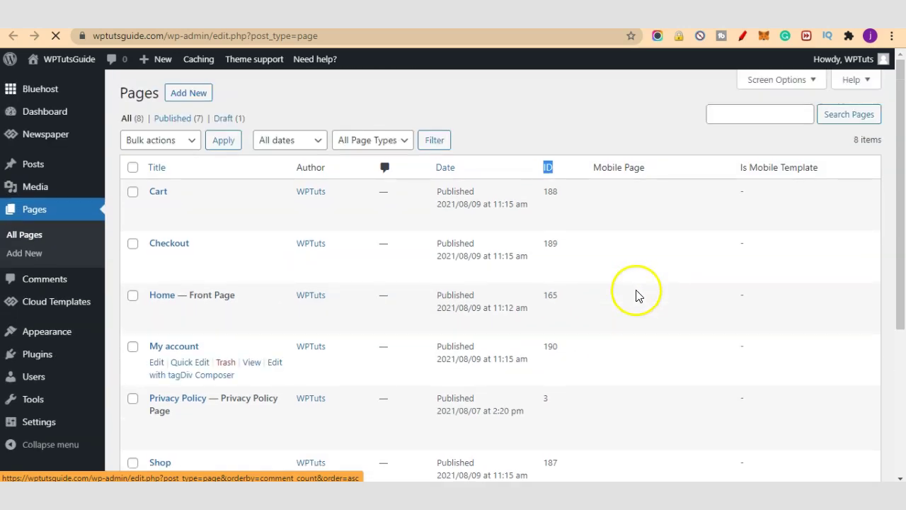
pyautogui.scroll(-3, 622, 295)
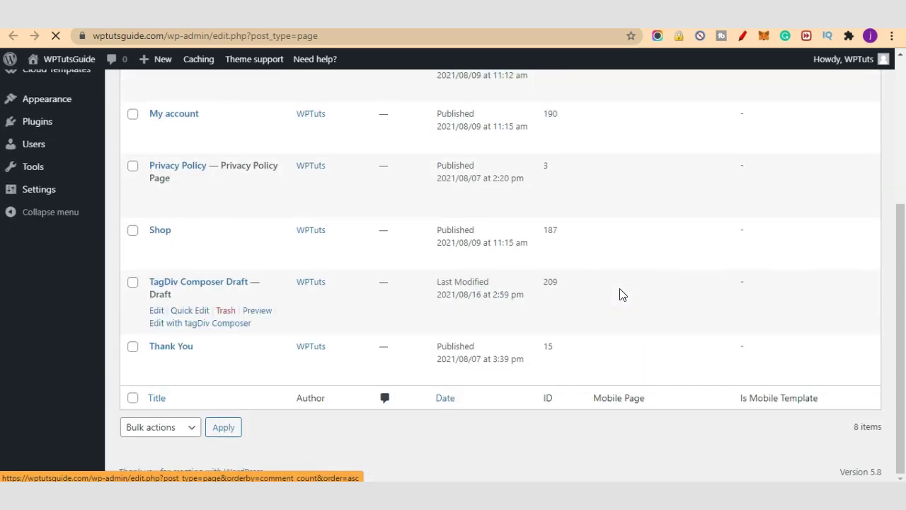
# - Open the My account page for editing and check its ID in the admin bar
pyautogui.scroll(2, 621, 296)
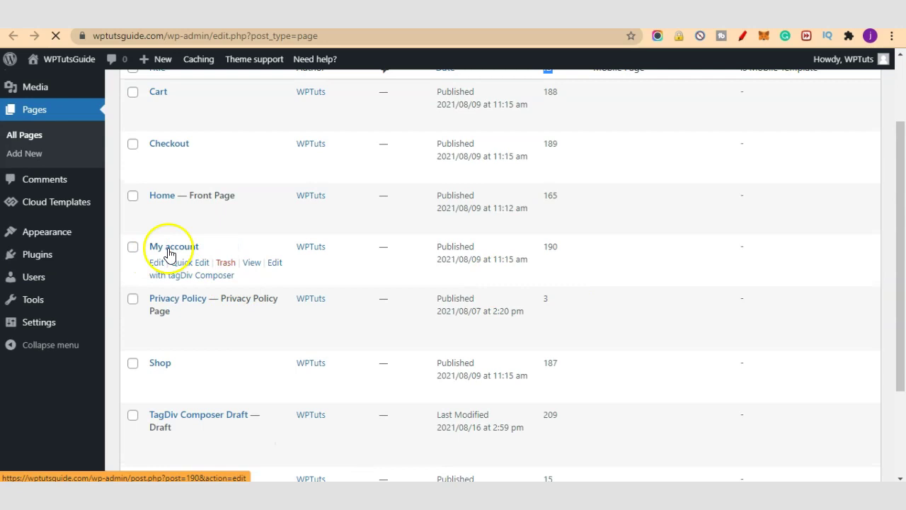
pyautogui.click(157, 266)
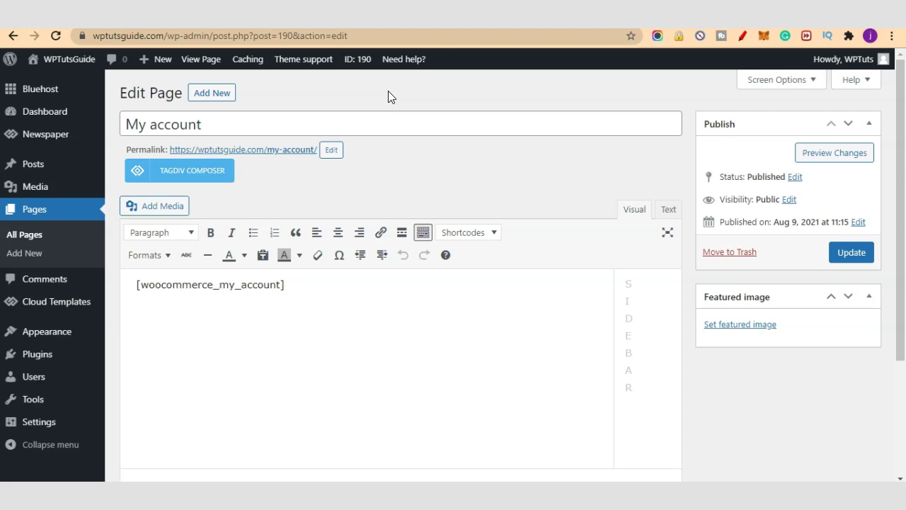
pyautogui.click(356, 88)
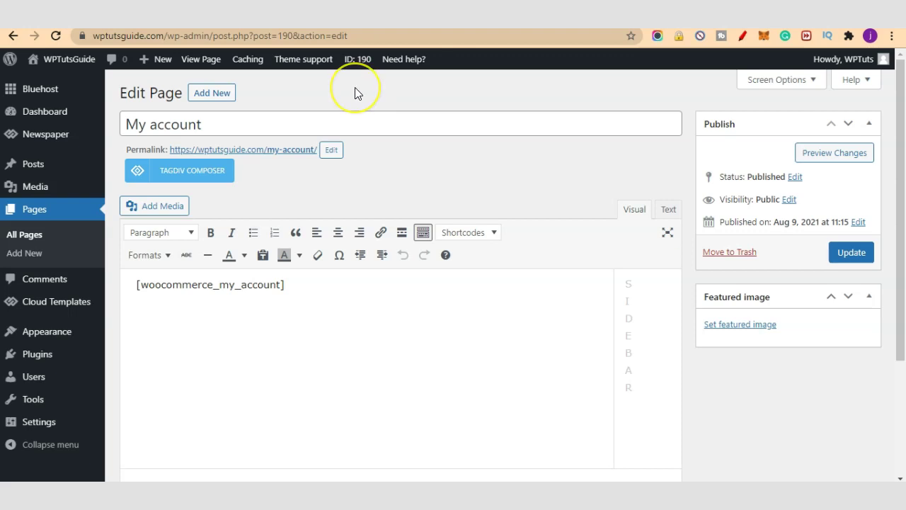